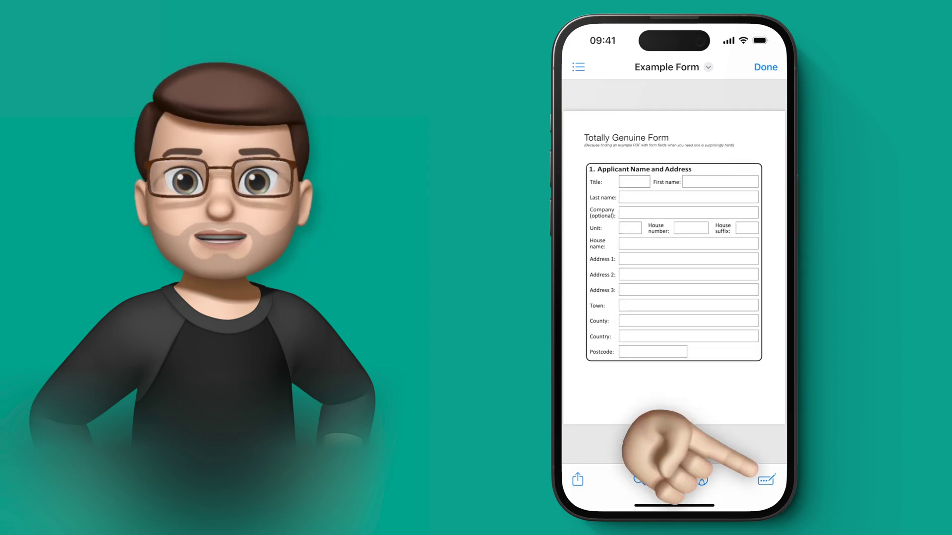
- Detect the form fields and fill in Title 'Mr', First name 'Jacob', Last name 'Woolcock'
click(766, 479)
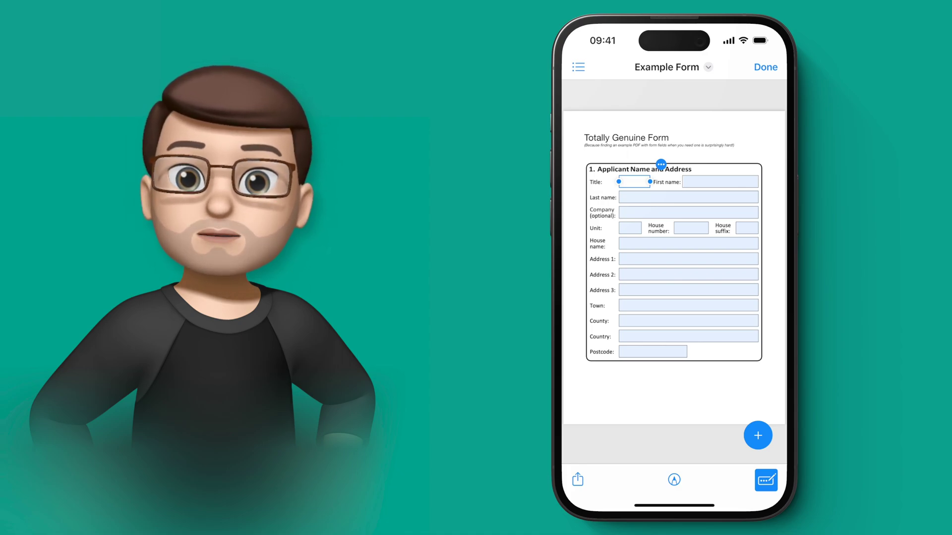
click(634, 182)
text(Mr)
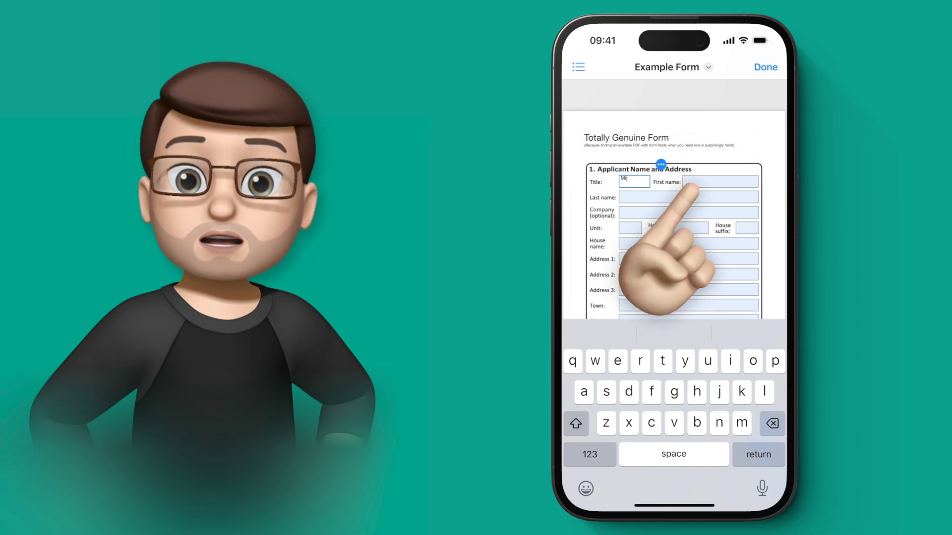
click(688, 185)
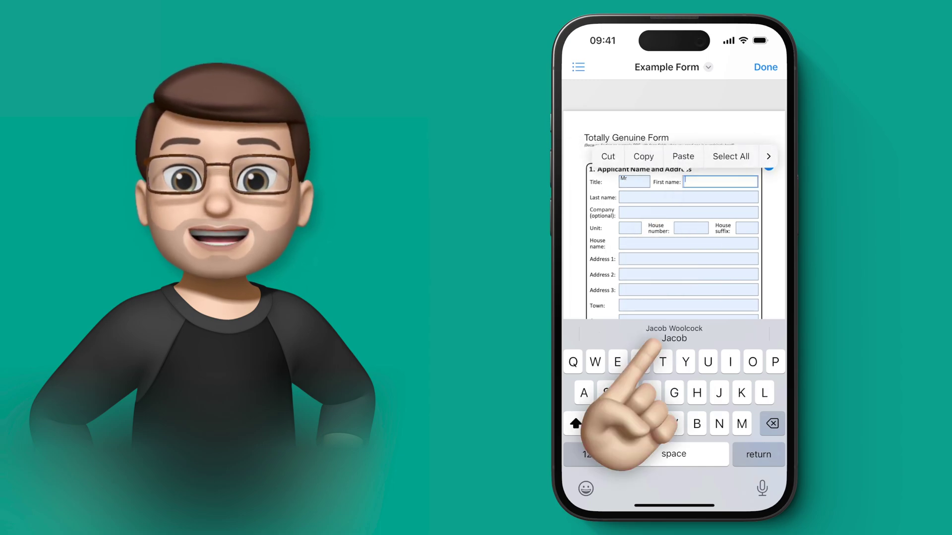
click(674, 339)
click(628, 197)
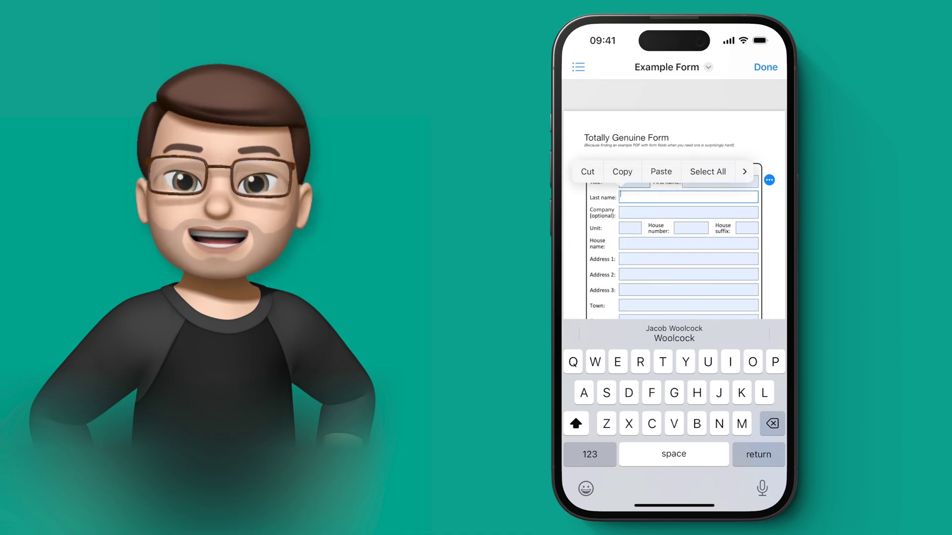
click(674, 334)
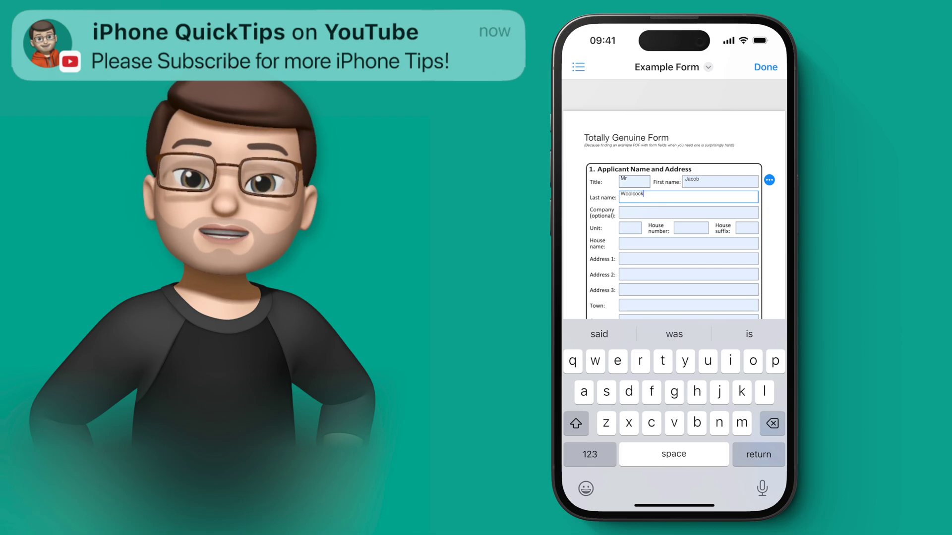
key(Return)
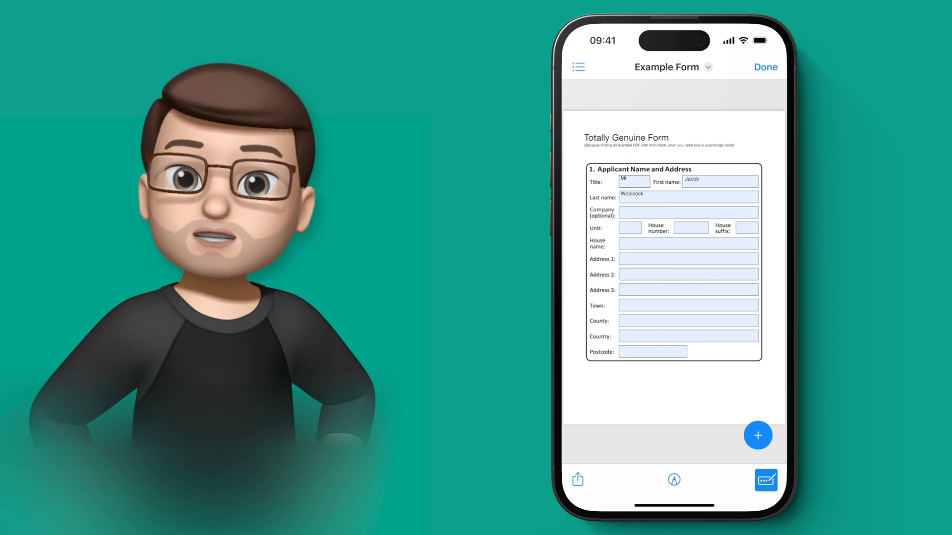
- Add the saved 'James Bond' signature and position it beneath the address section
click(758, 435)
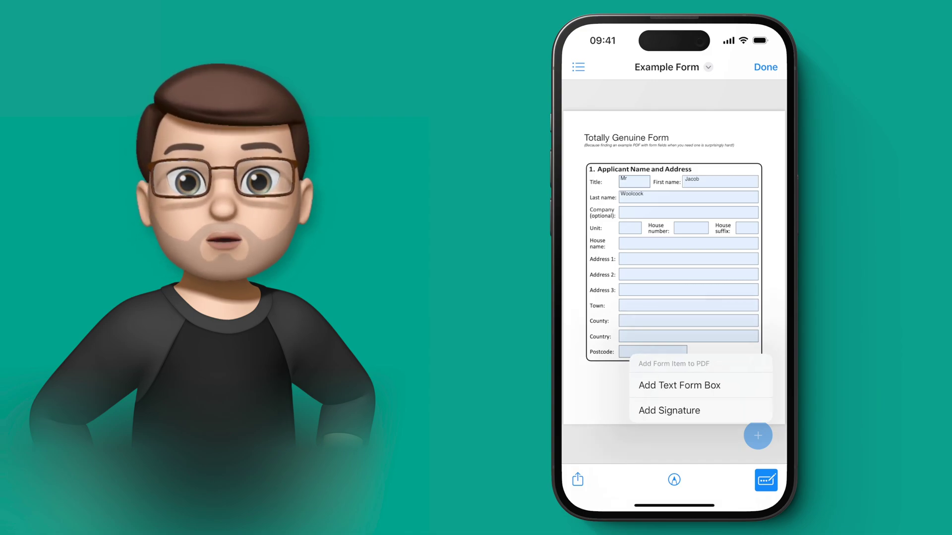
click(669, 411)
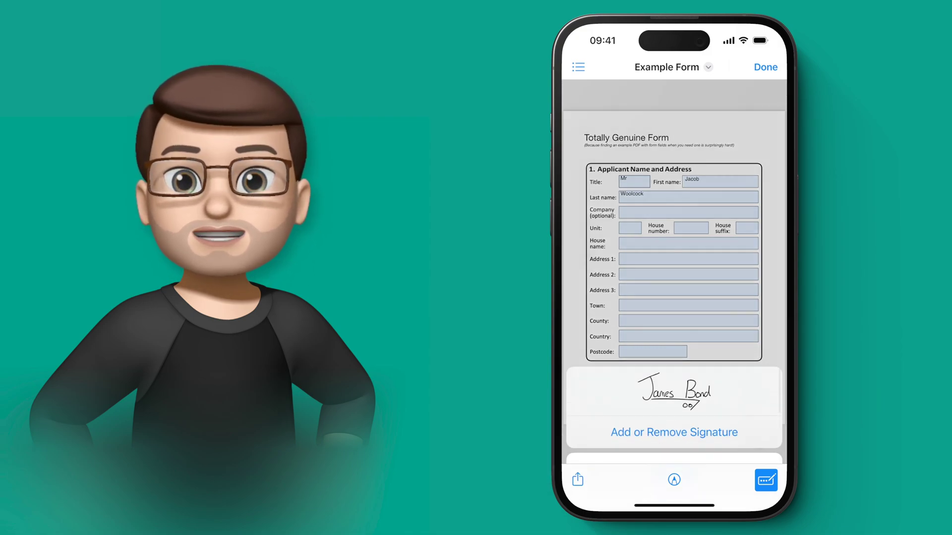
click(635, 376)
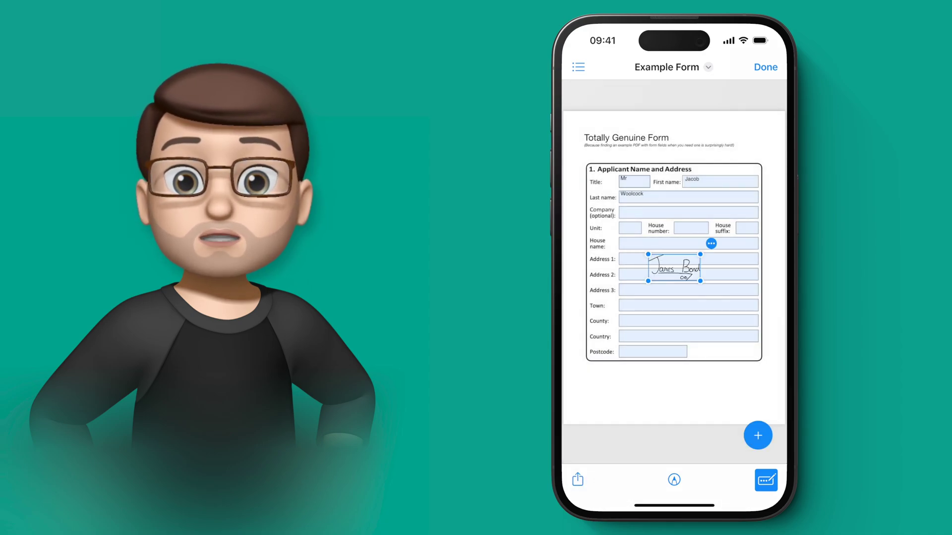
mouse_move(673, 268)
mouse_down()
mouse_move(718, 387)
mouse_move(728, 384)
mouse_up()
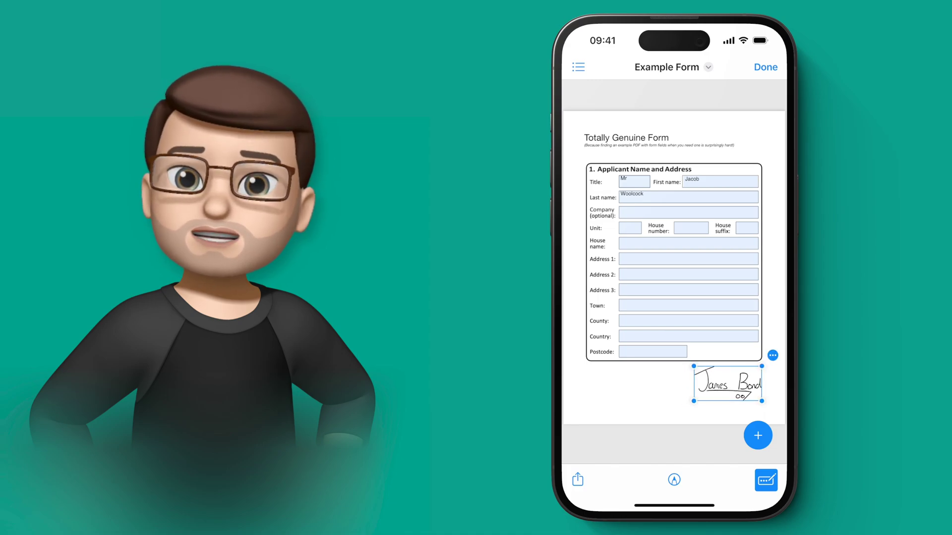